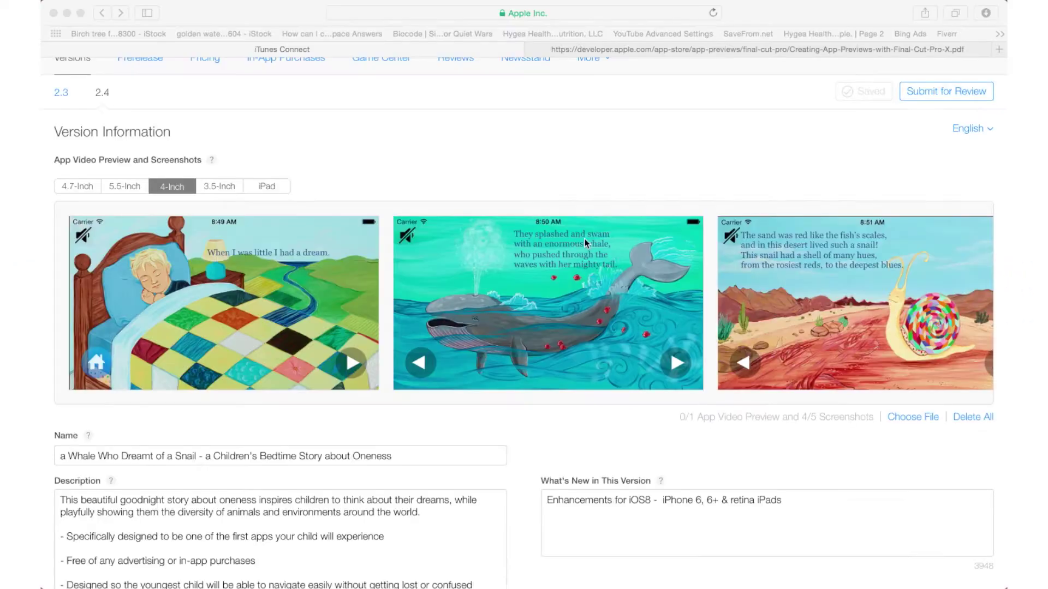
# Step: Check version 2.4's 5.5-inch and 4.7-inch preview media, where the 4.7-inch video preview is still processing
pyautogui.scroll(-6, 447, 304)
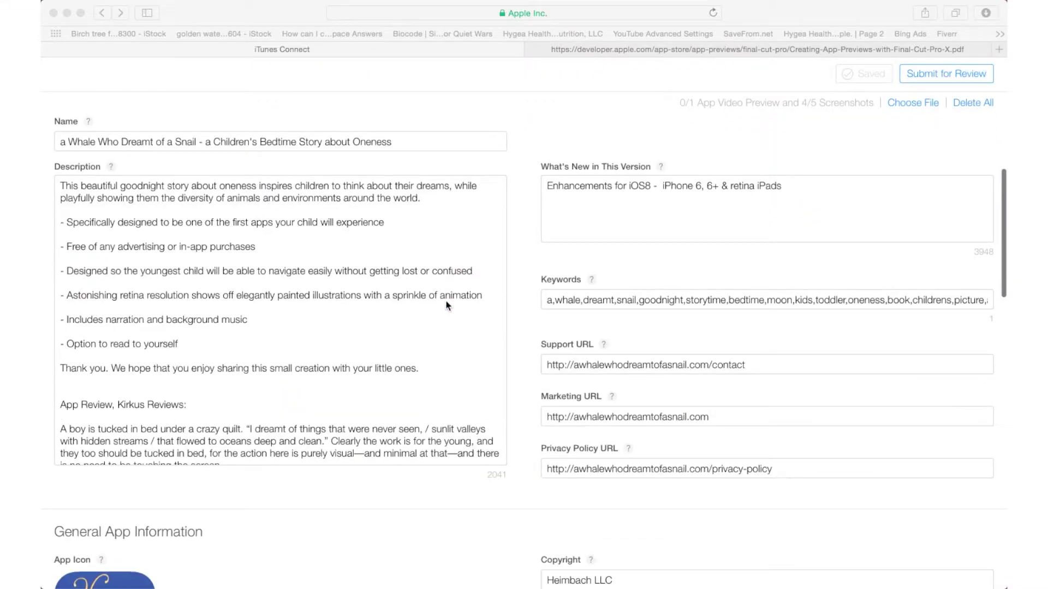
pyautogui.scroll(9, 447, 304)
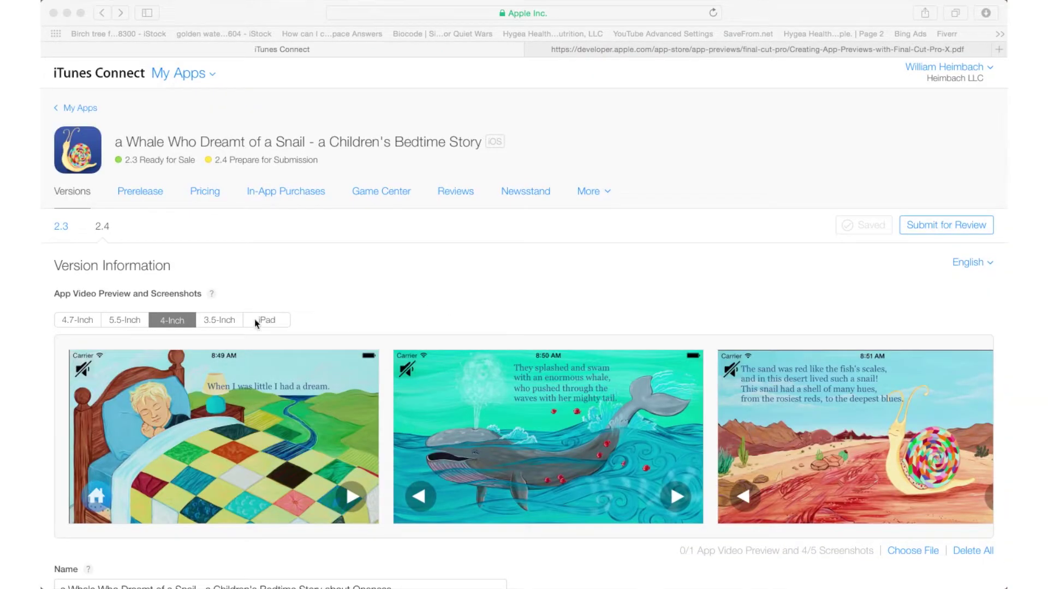
pyautogui.click(124, 322)
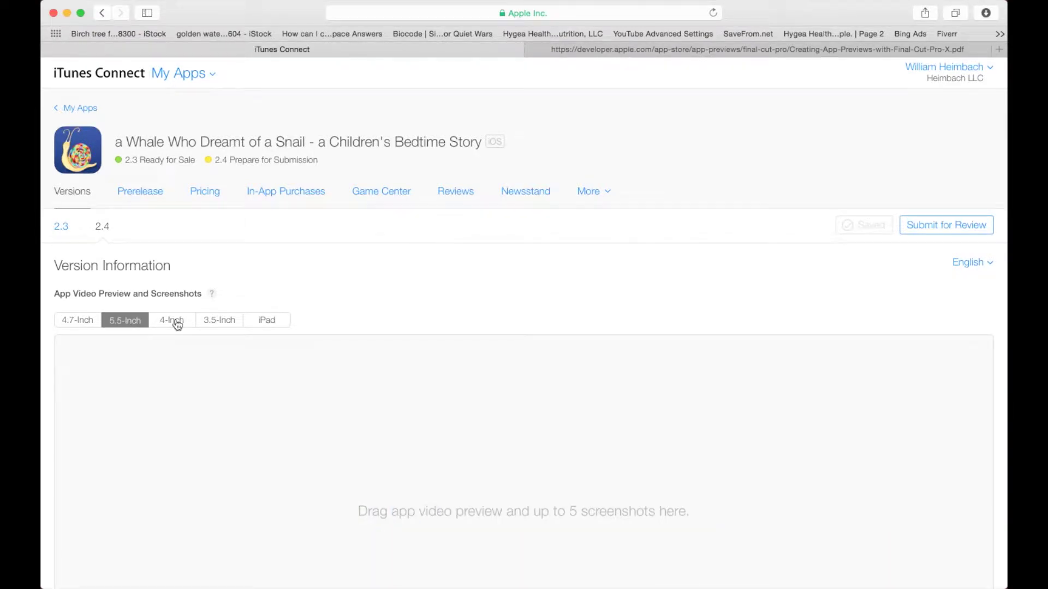
pyautogui.scroll(-2, 185, 398)
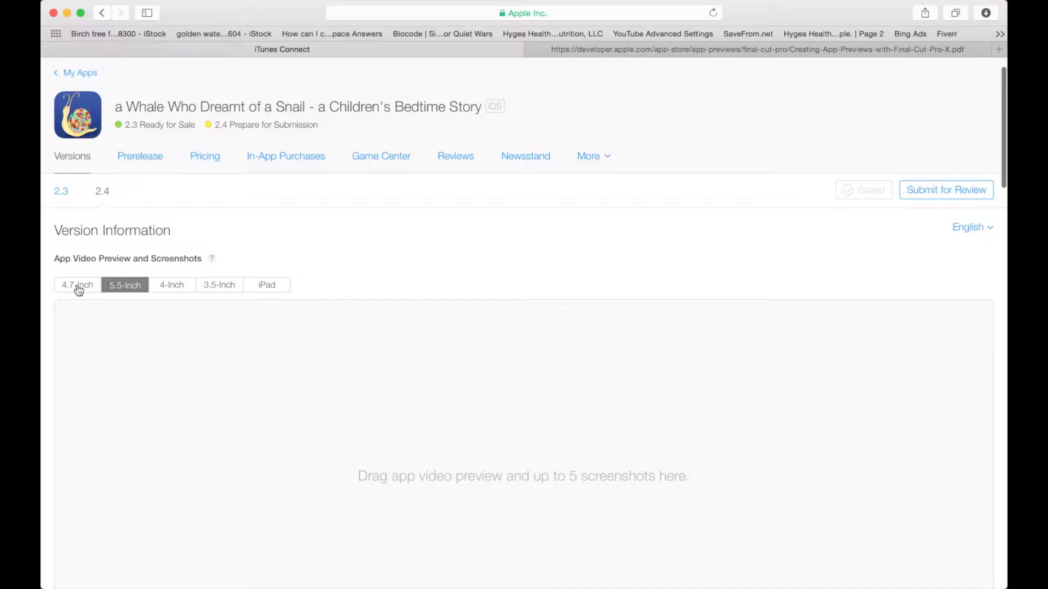
pyautogui.click(78, 286)
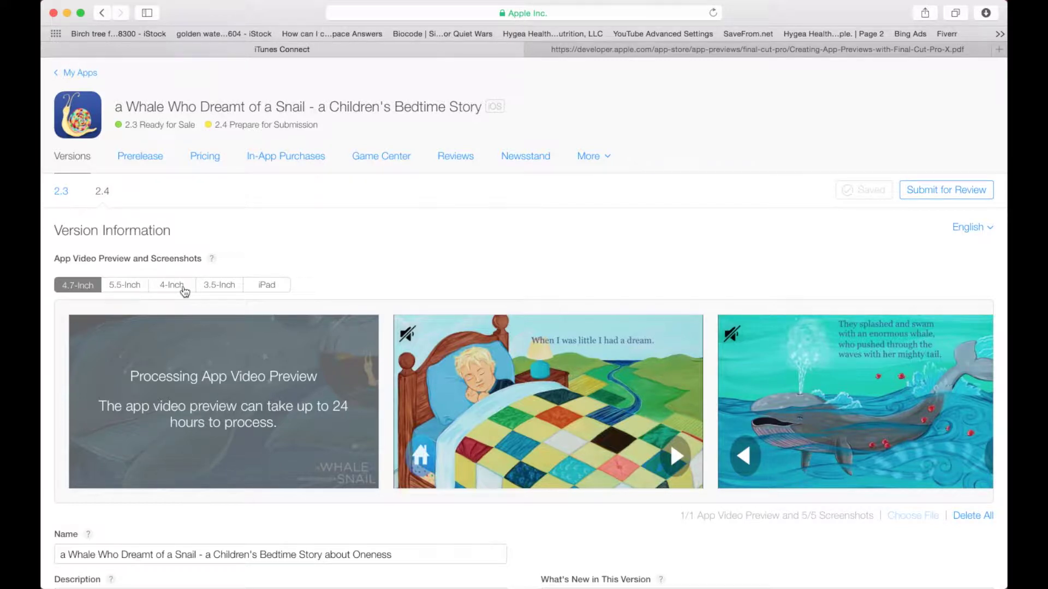
# Step: Switch to the 4-inch set, which shows 4 of 5 screenshots and 0 of 1 app video preview
pyautogui.click(173, 285)
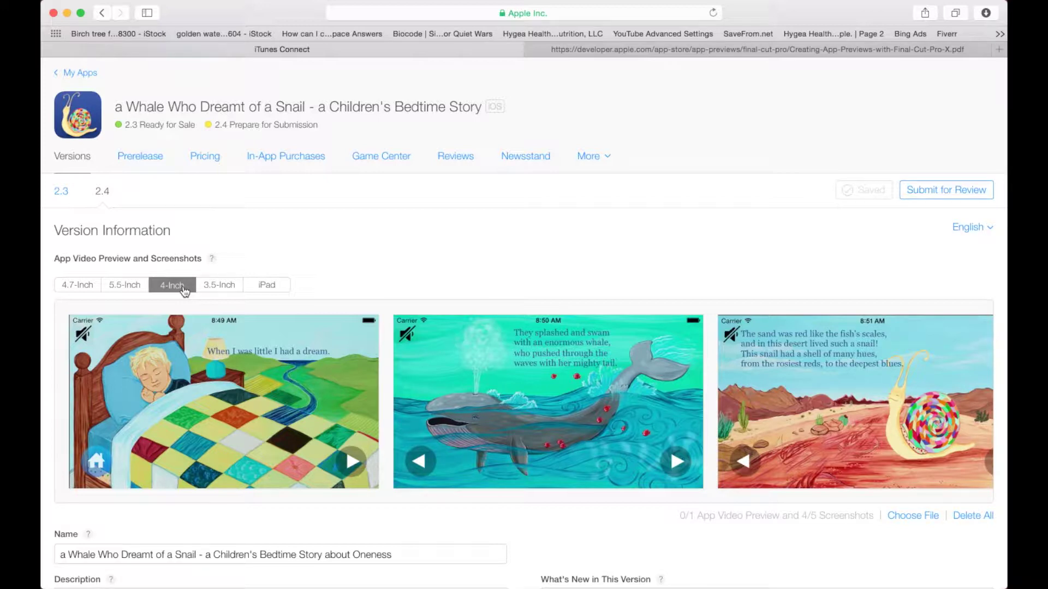
pyautogui.moveTo(588, 355)
pyautogui.moveTo(329, 388)
pyautogui.moveTo(282, 401)
pyautogui.moveTo(611, 584)
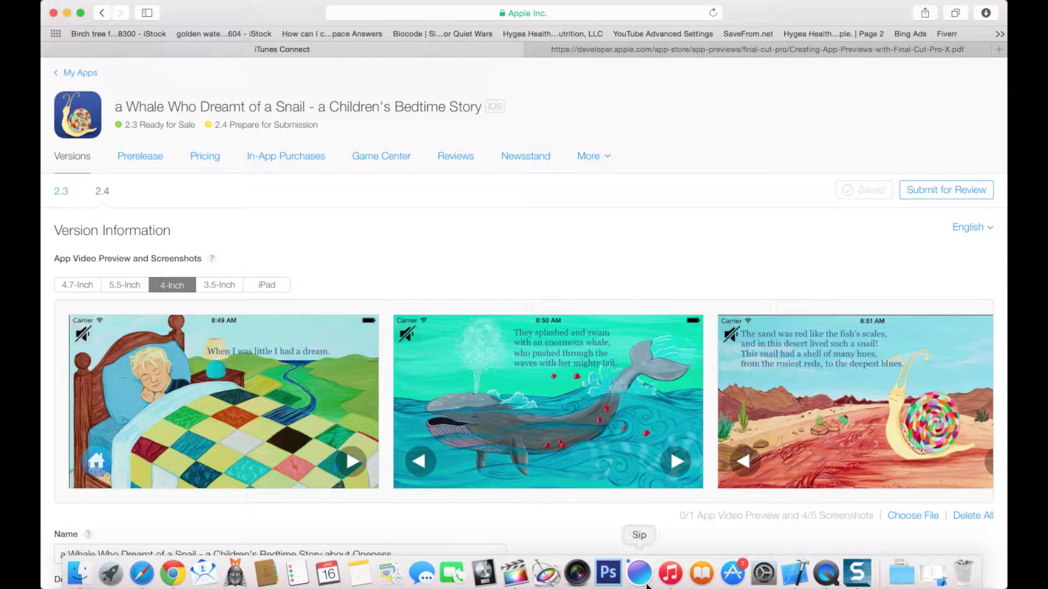
# Step: Bring Final Cut Pro forward to review the 1334 × 750, 30 fps App Promo Video 2015 project
pyautogui.click(515, 573)
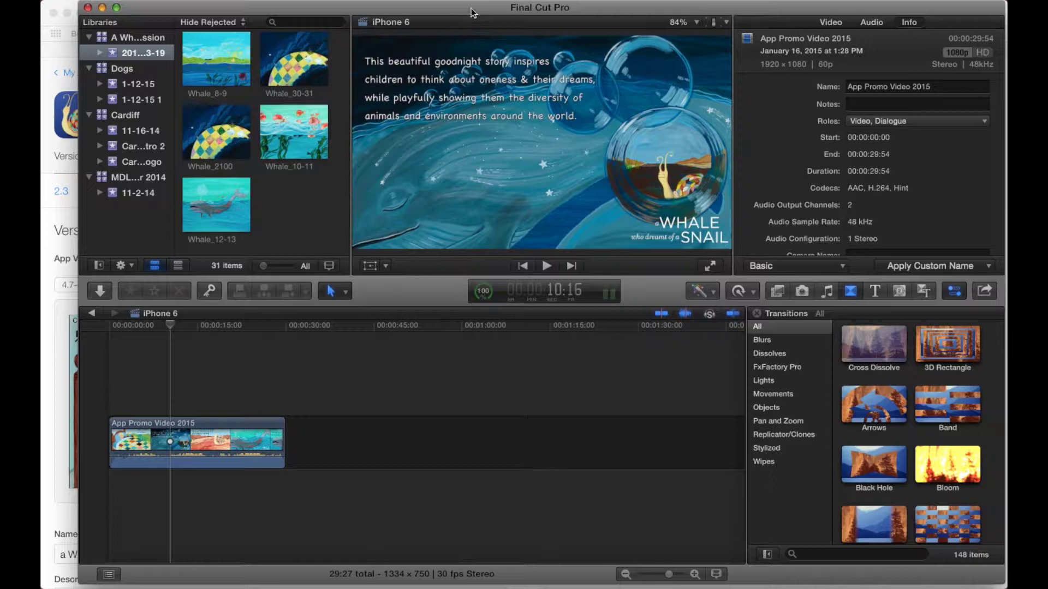
pyautogui.moveTo(473, 12); pyautogui.dragTo(435, 7)
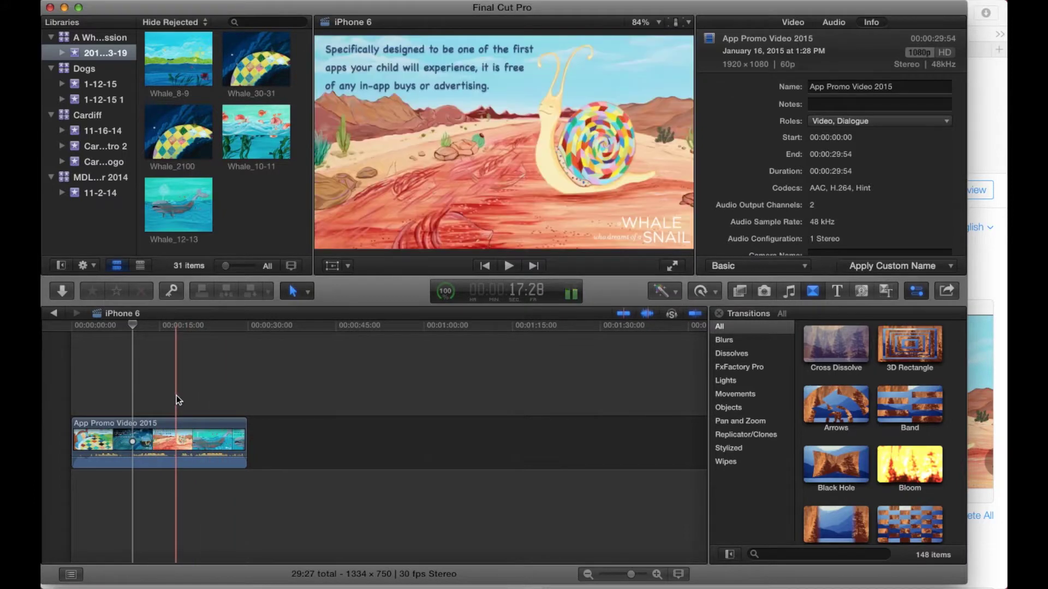
# Step: Start a new project from the File menu with custom video properties, named 'Iphone 5s App Preview'
pyautogui.click(90, 0)
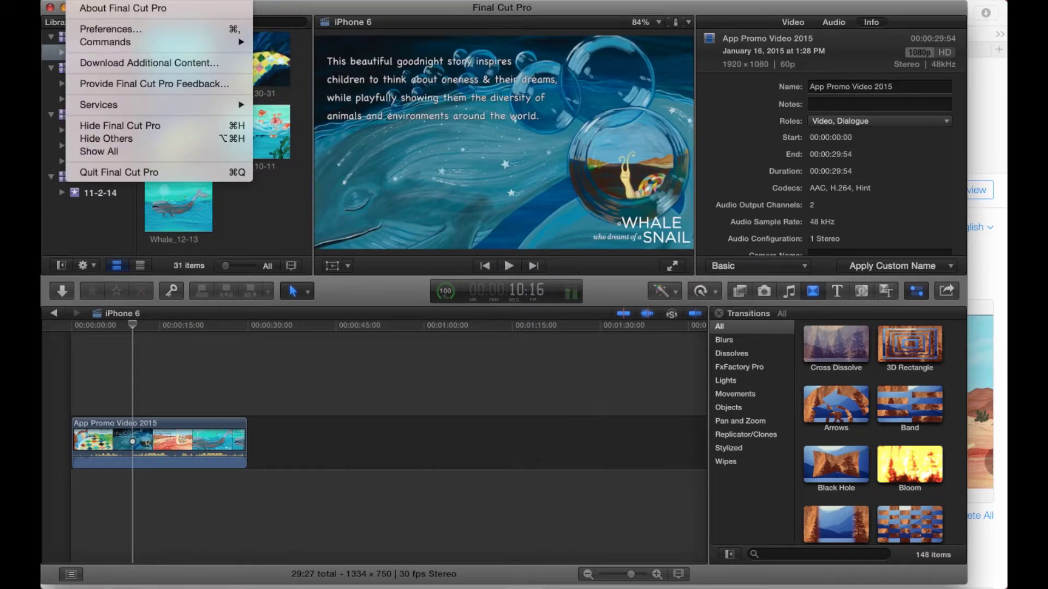
pyautogui.moveTo(158, 0)
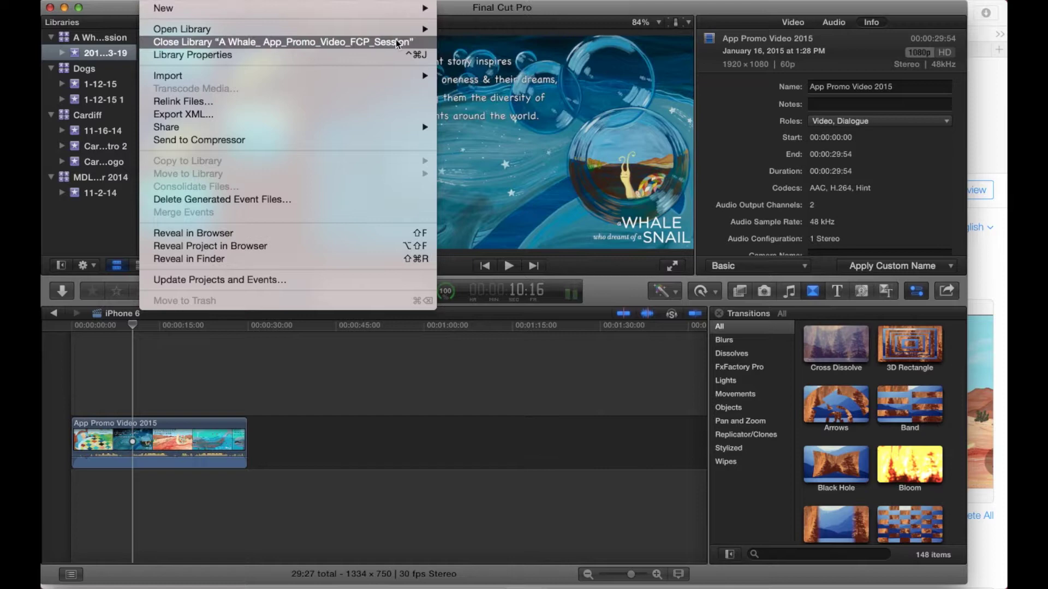
pyautogui.moveTo(426, 8)
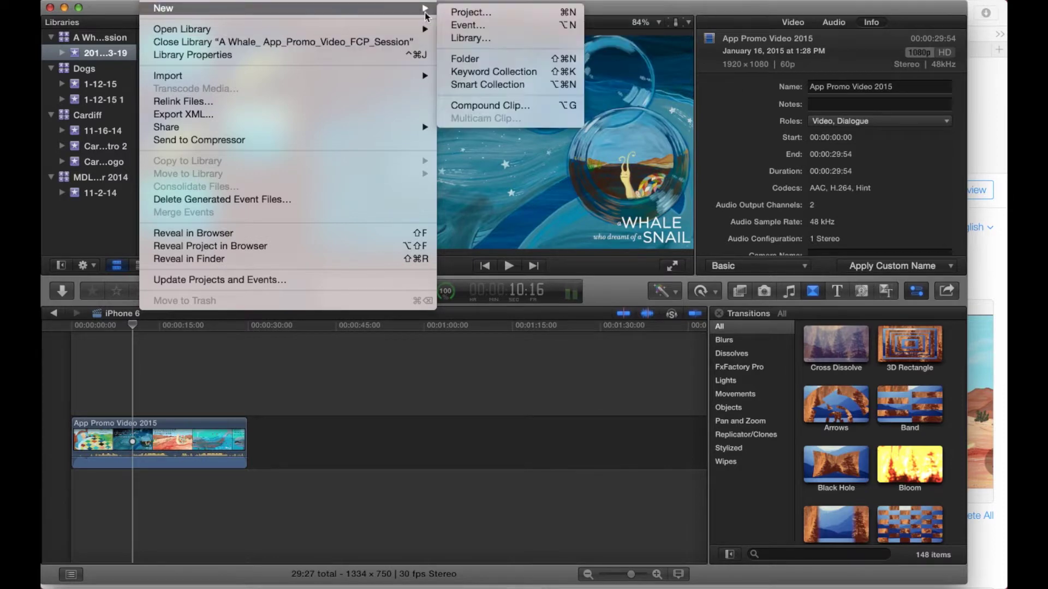
pyautogui.click(483, 13)
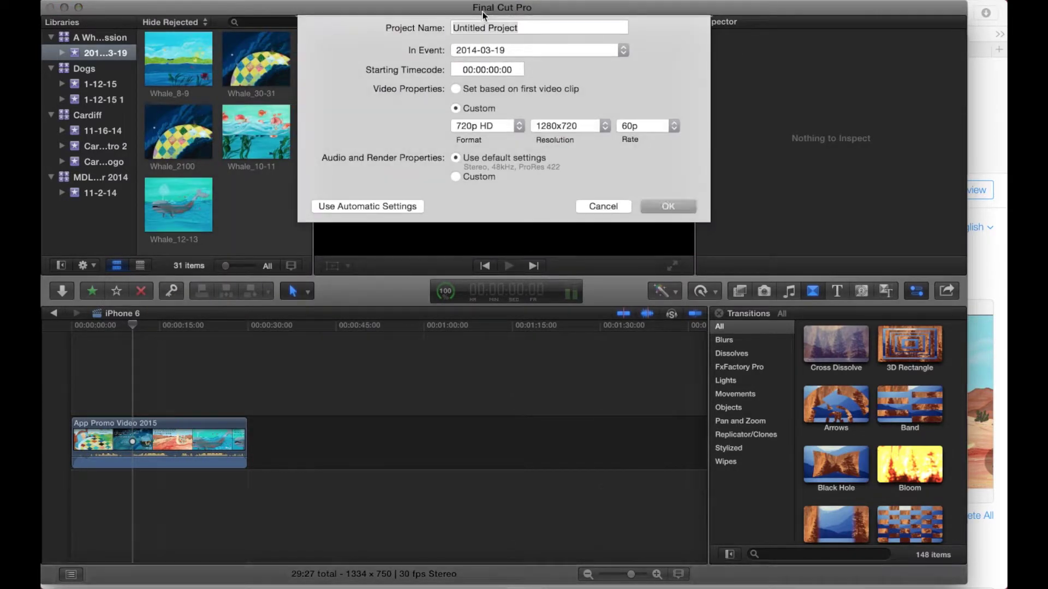
pyautogui.click(457, 88)
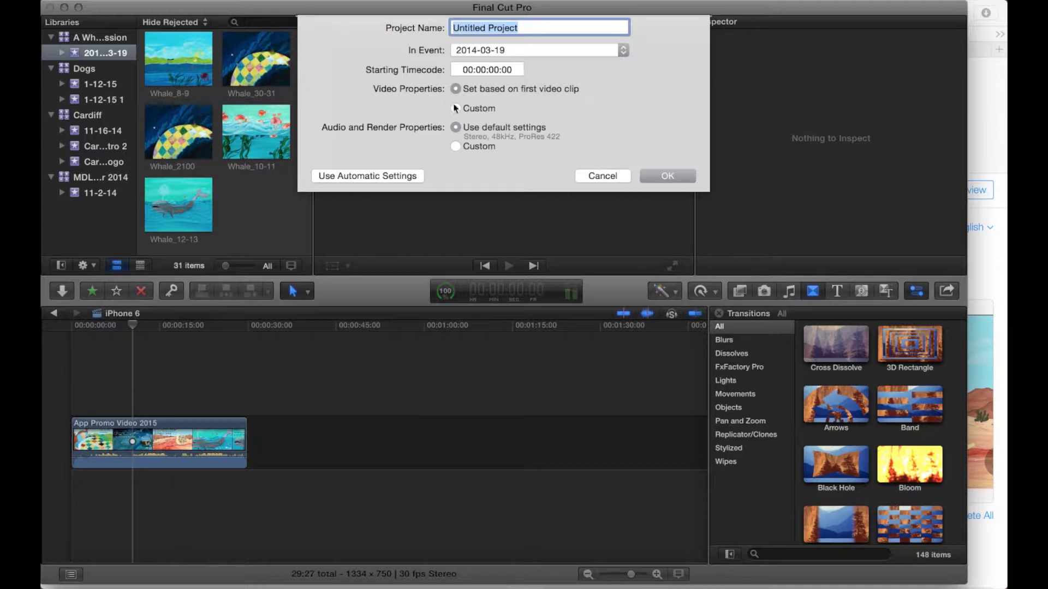
pyautogui.click(455, 108)
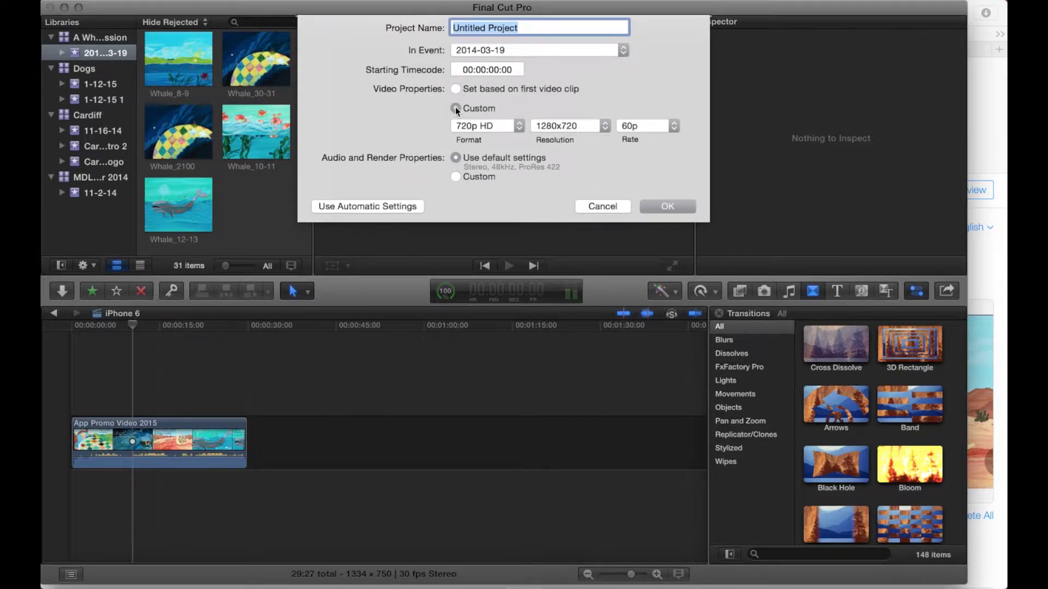
pyautogui.tripleClick(537, 27)
pyautogui.write('Iphone')
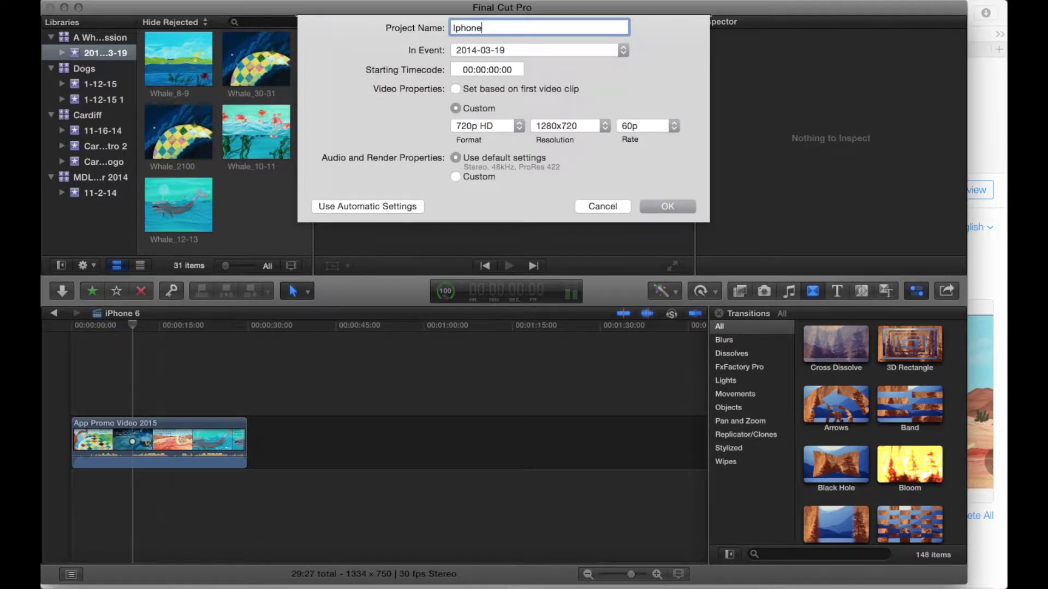
pyautogui.write(' 5s App Preview')
# Step: Set a Custom format with resolution 1136 × 640 and rate 30p, and create the project
pyautogui.click(514, 125)
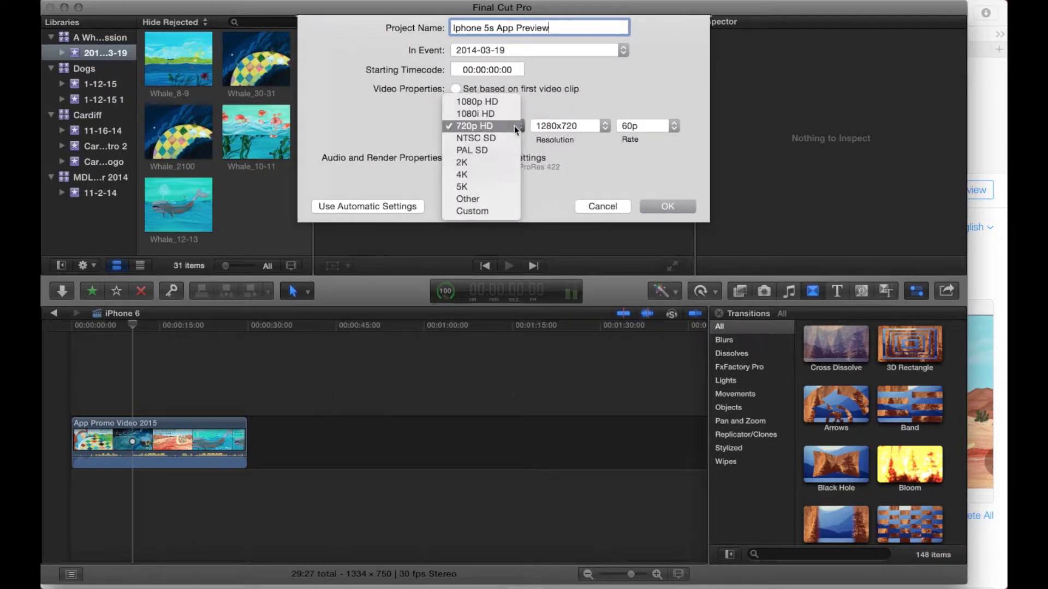
pyautogui.click(500, 211)
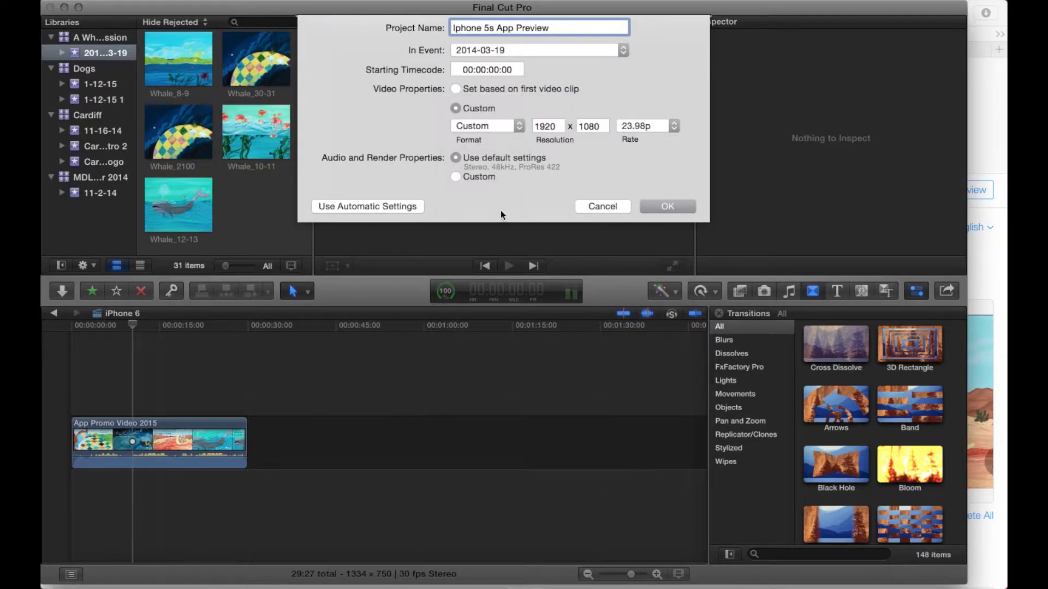
pyautogui.doubleClick(561, 126)
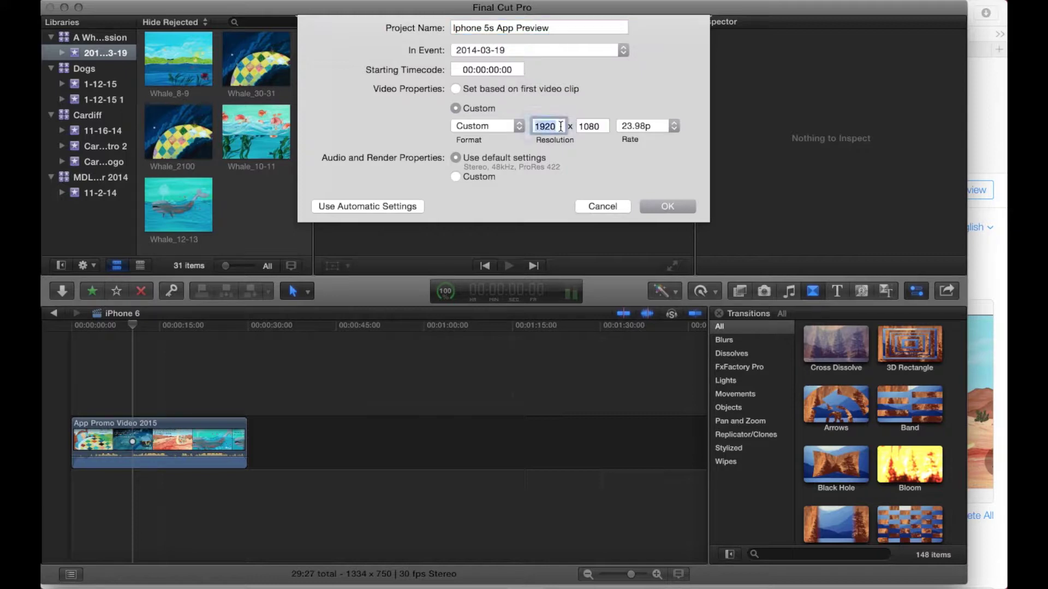
pyautogui.write('1136')
pyautogui.press('Tab')
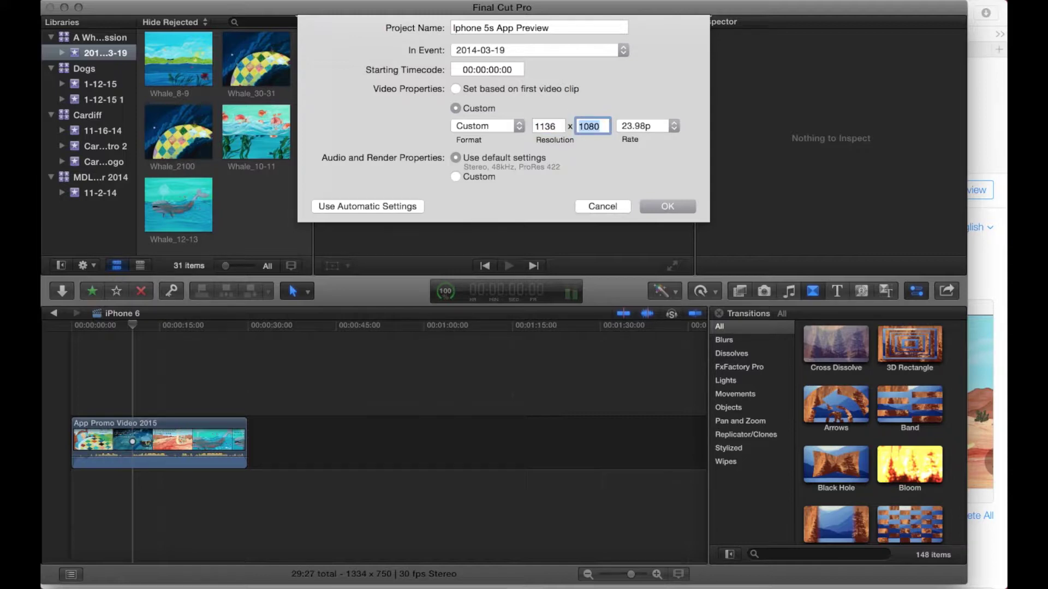
pyautogui.write('640')
pyautogui.click(673, 125)
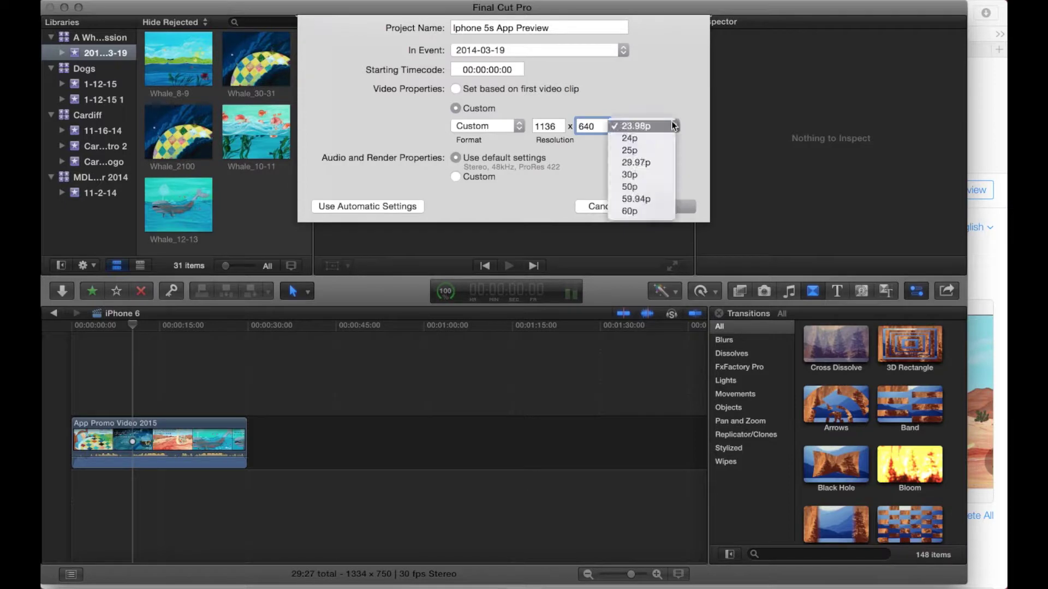
pyautogui.click(656, 178)
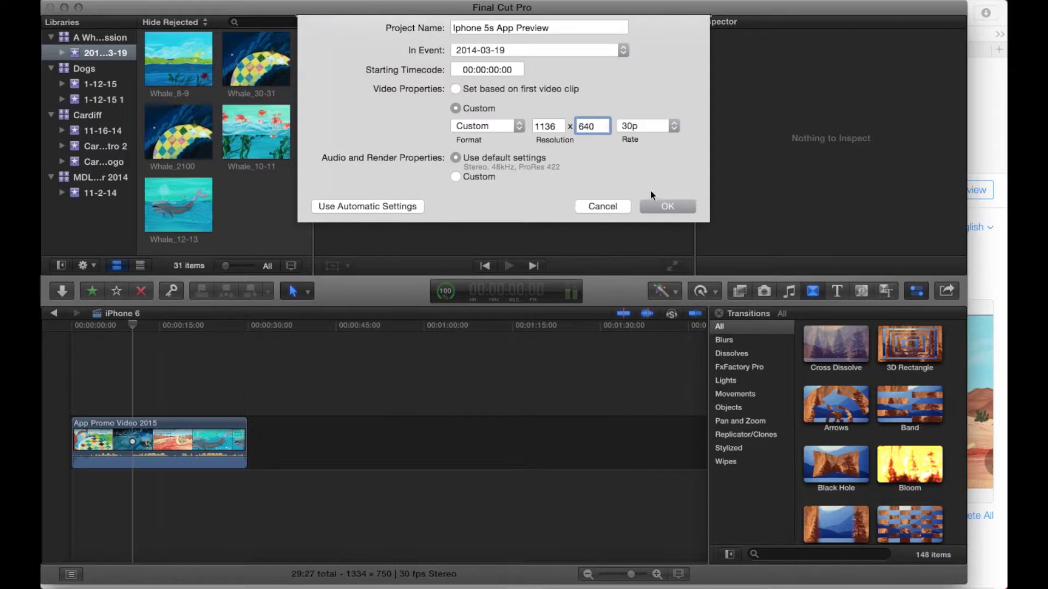
pyautogui.click(663, 207)
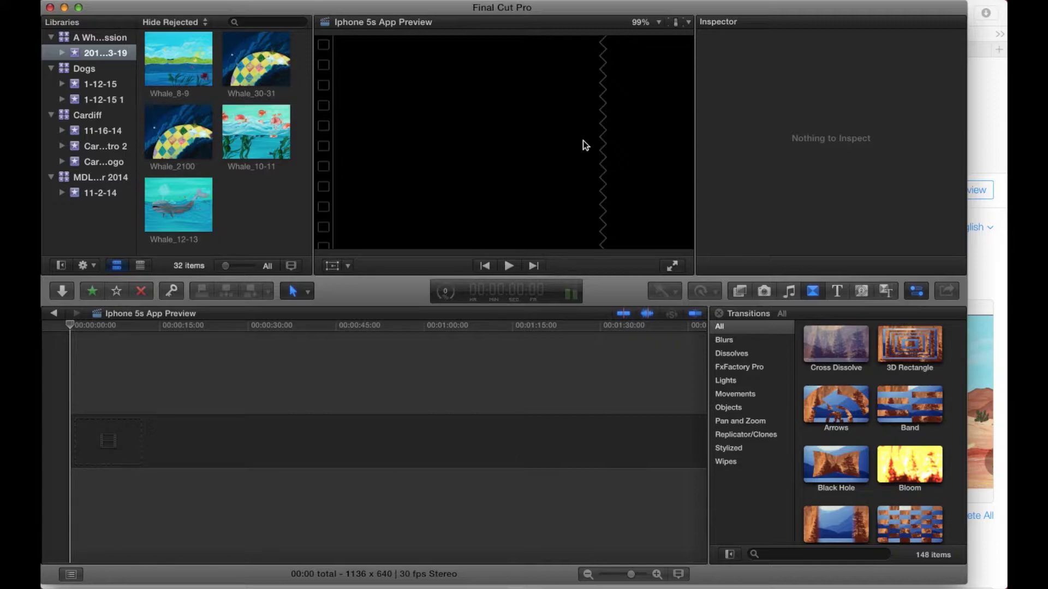
# Step: Uncover the desktop and drag App Promo Video 2015.mp4 into the project timeline
pyautogui.moveTo(566, 15); pyautogui.dragTo(358, 15)
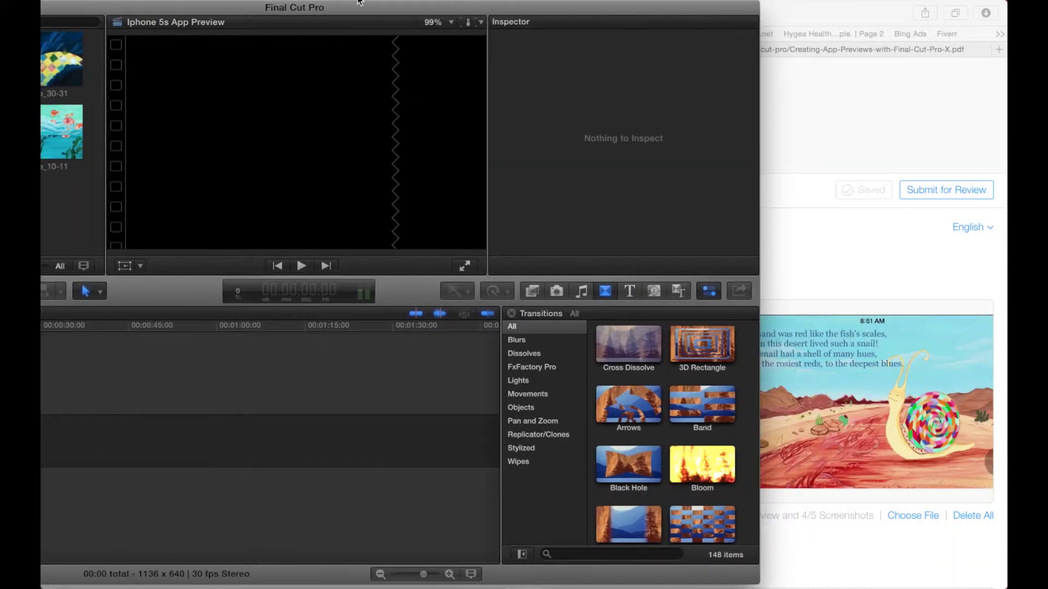
pyautogui.click(823, 116)
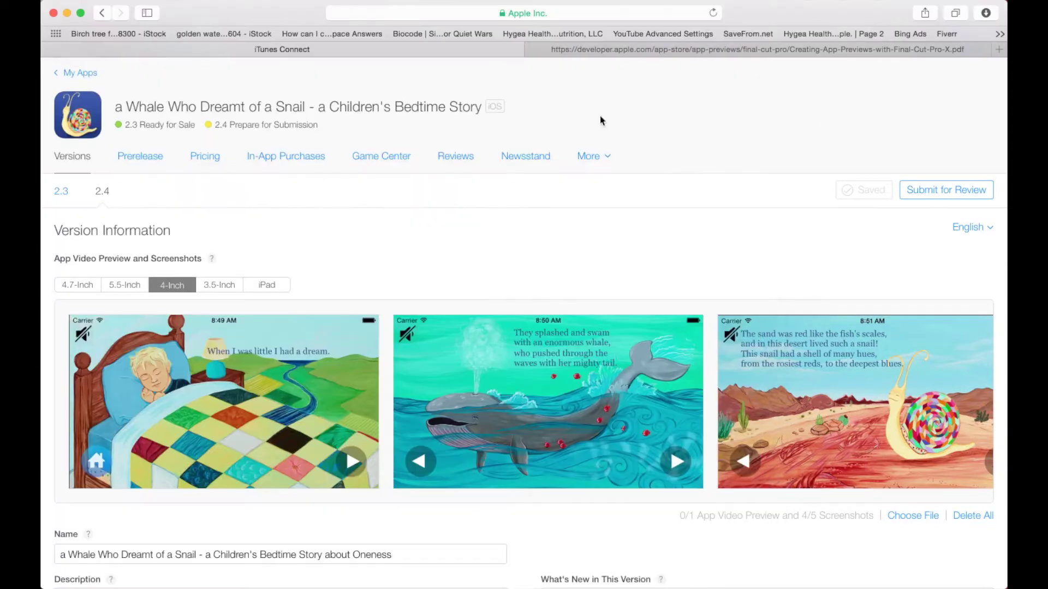
pyautogui.click(67, 12)
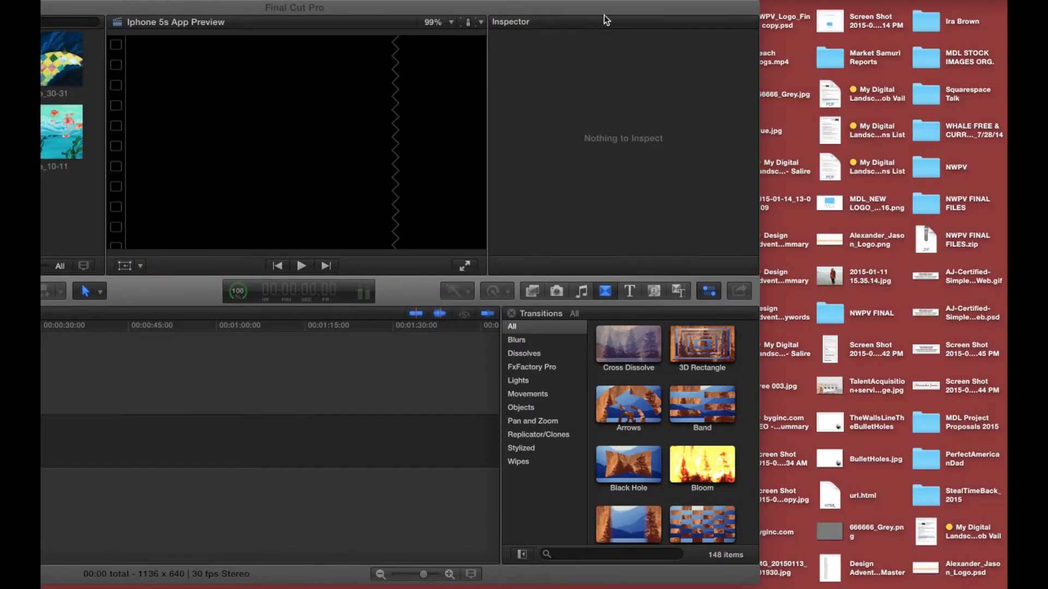
pyautogui.moveTo(604, 15); pyautogui.dragTo(442, 1)
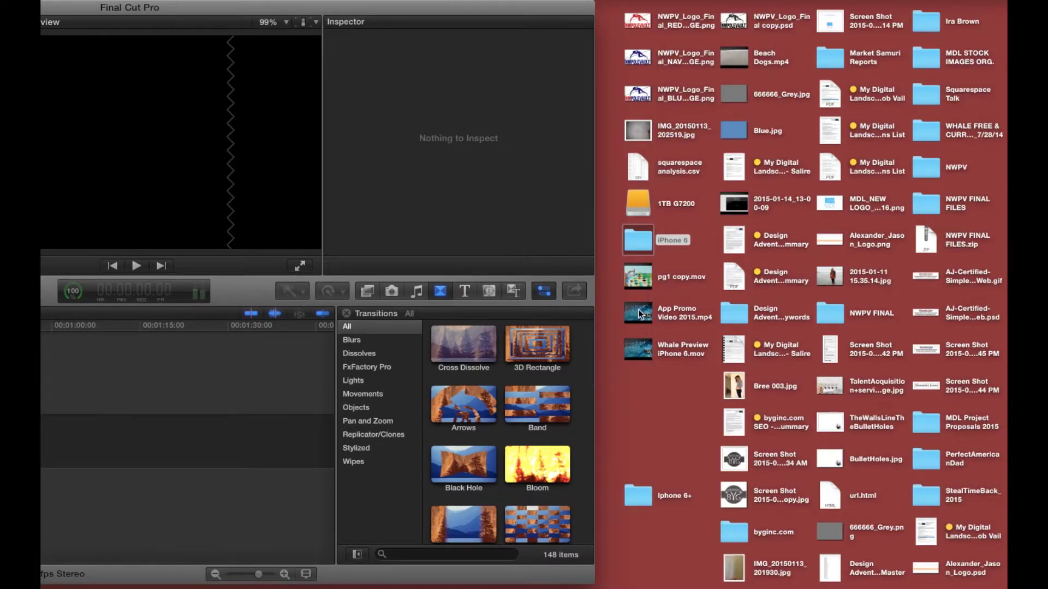
pyautogui.moveTo(641, 315); pyautogui.dragTo(172, 447)
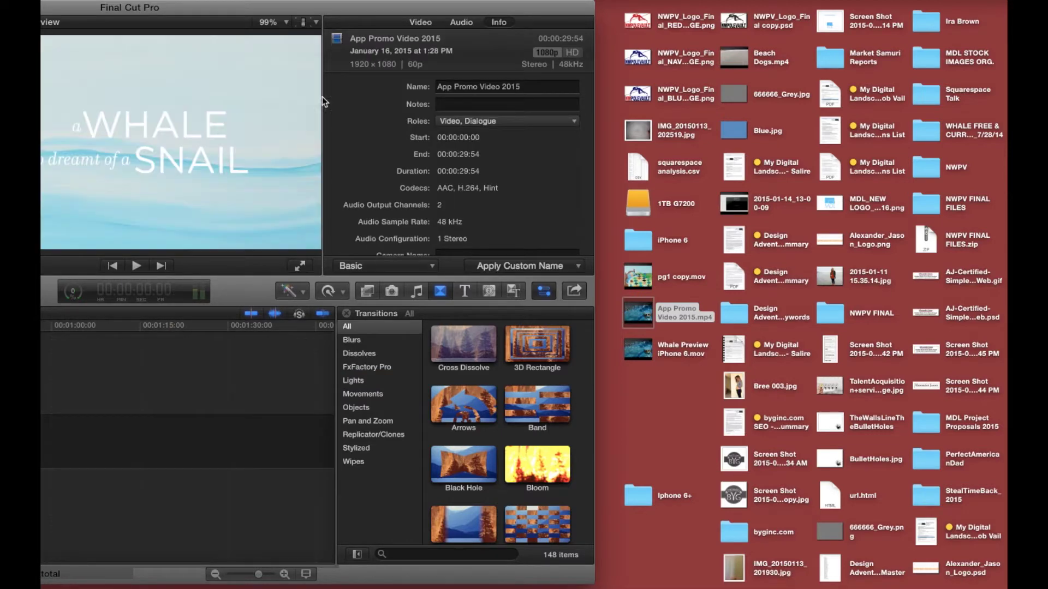
pyautogui.moveTo(364, 12); pyautogui.dragTo(739, 6)
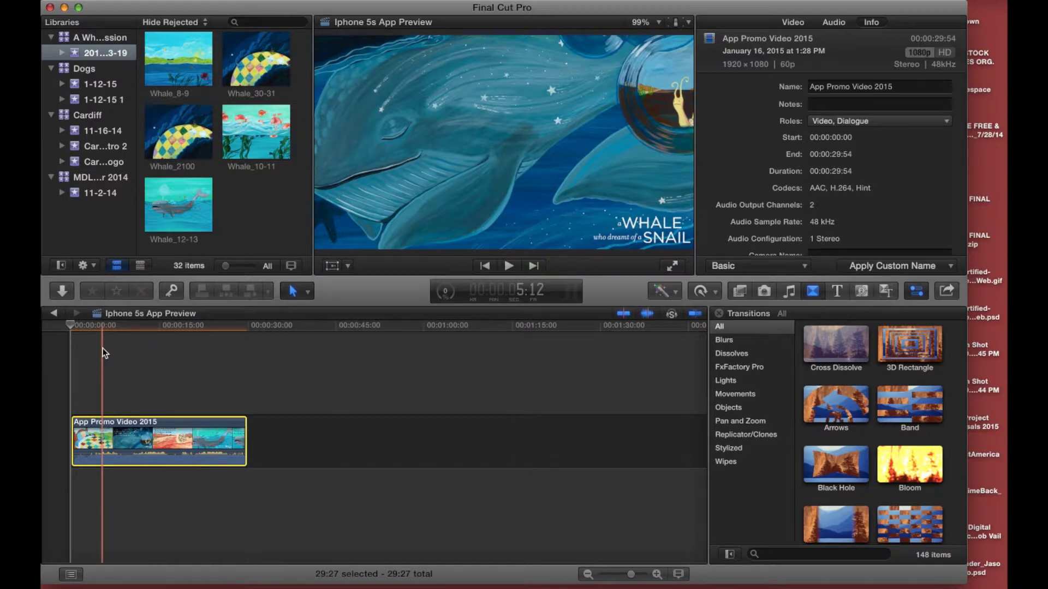
# Step: Set up a Master File share with Video and Audio format and H.264 codec at 1136 × 640
pyautogui.click(105, 352)
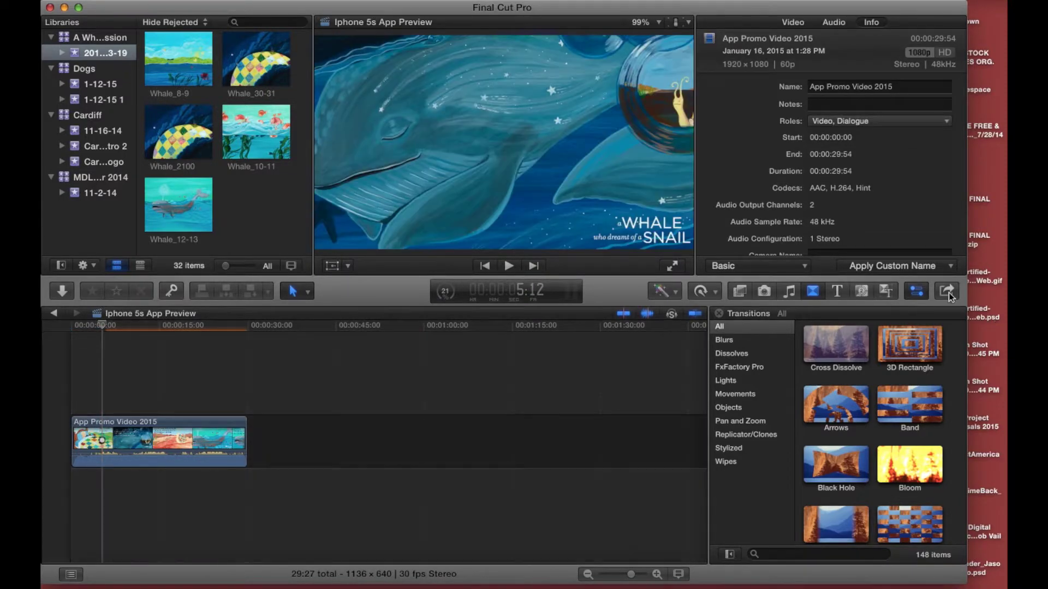
pyautogui.click(948, 292)
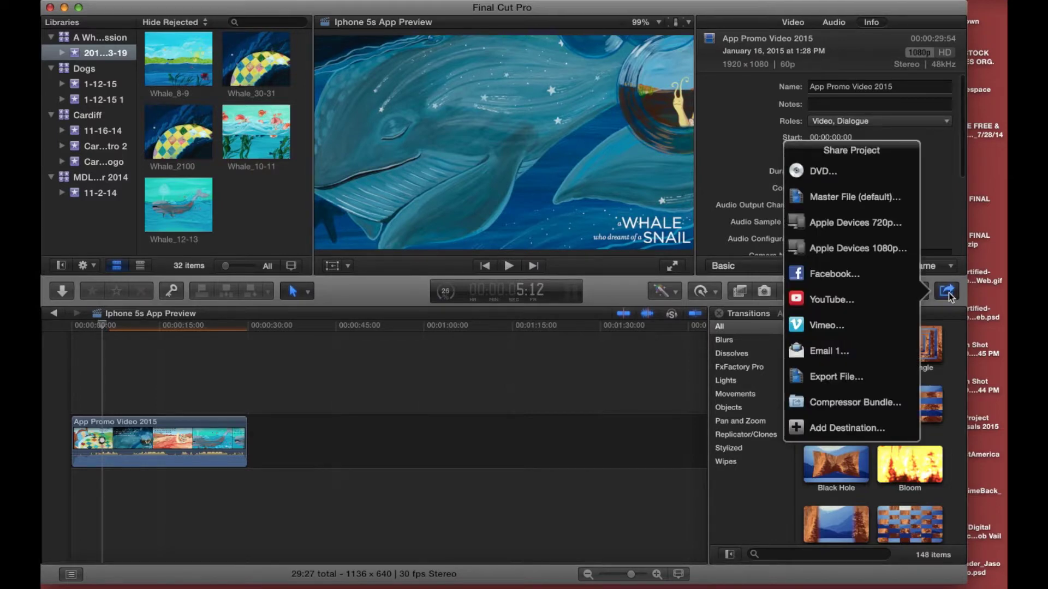
pyautogui.click(872, 197)
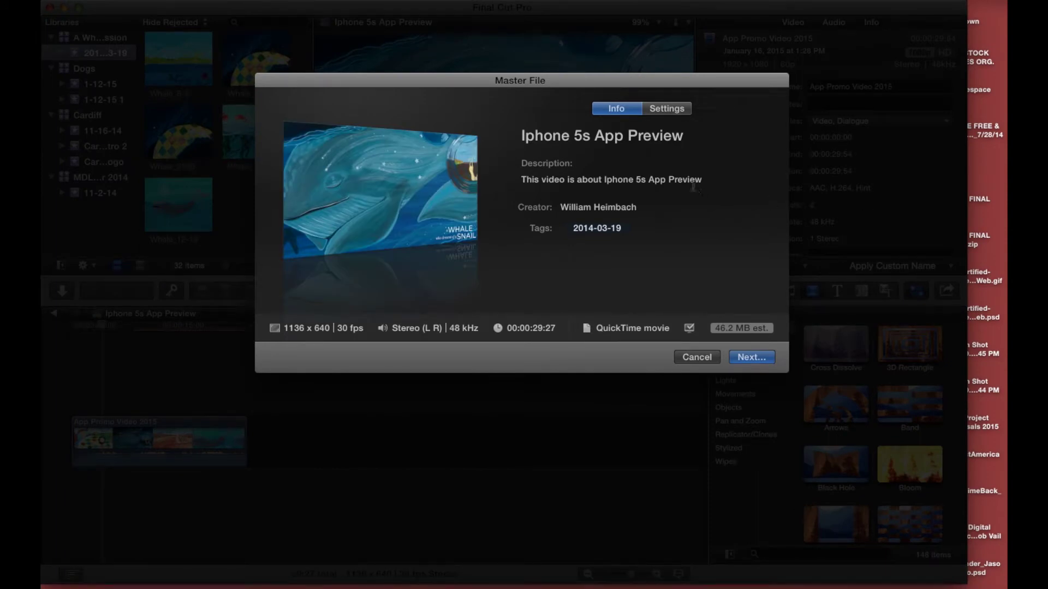
pyautogui.click(668, 112)
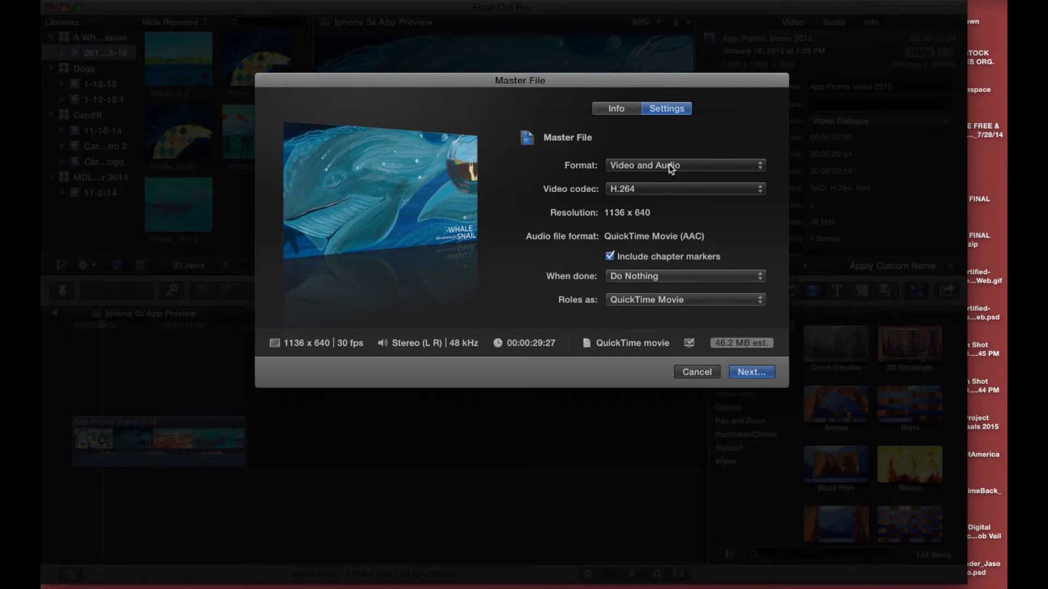
pyautogui.click(640, 167)
pyautogui.click(659, 164)
pyautogui.click(645, 189)
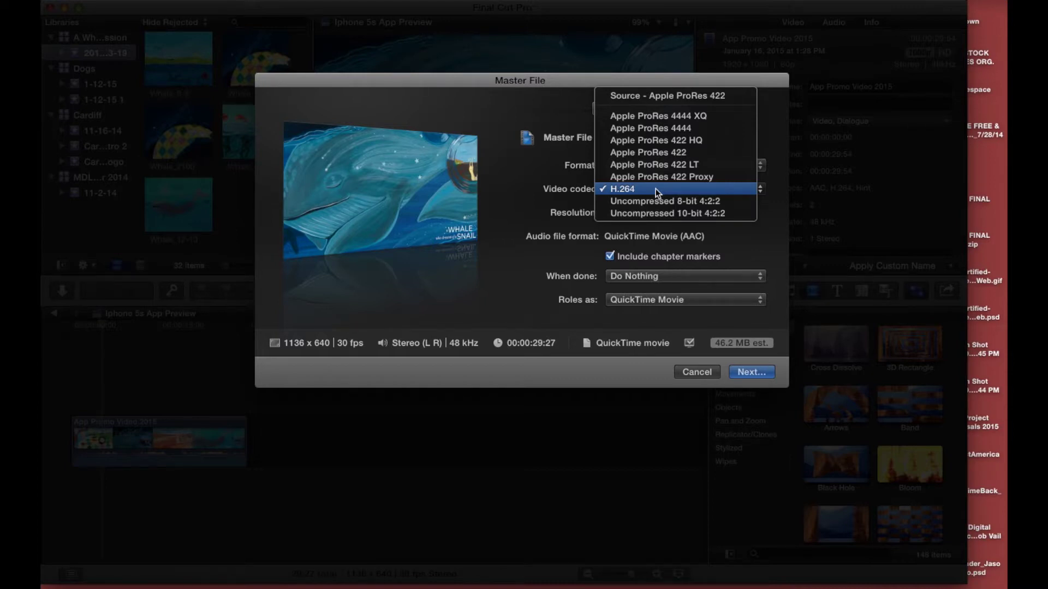
pyautogui.click(656, 188)
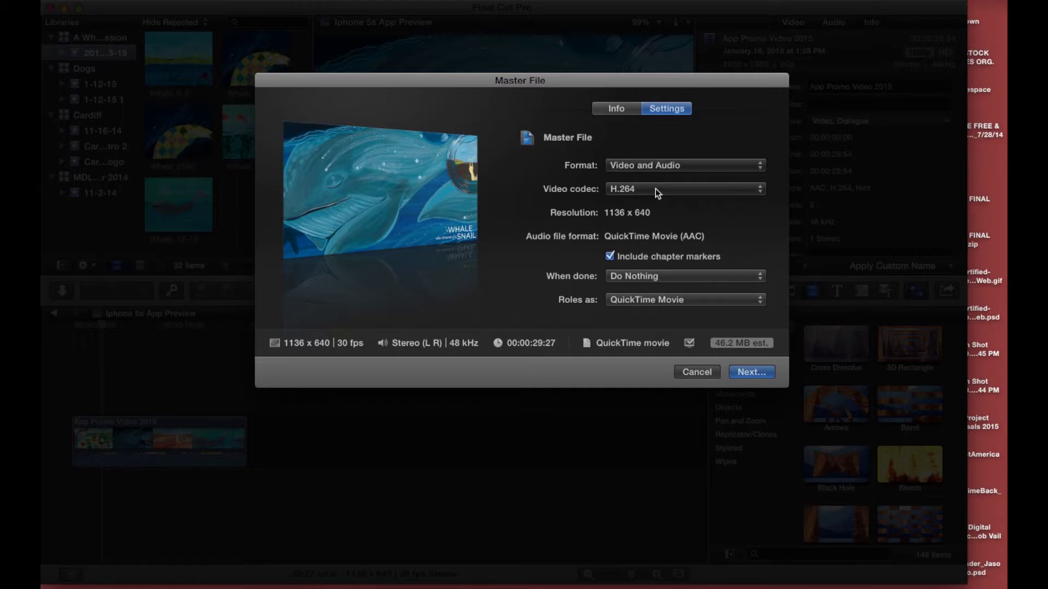
pyautogui.click(751, 372)
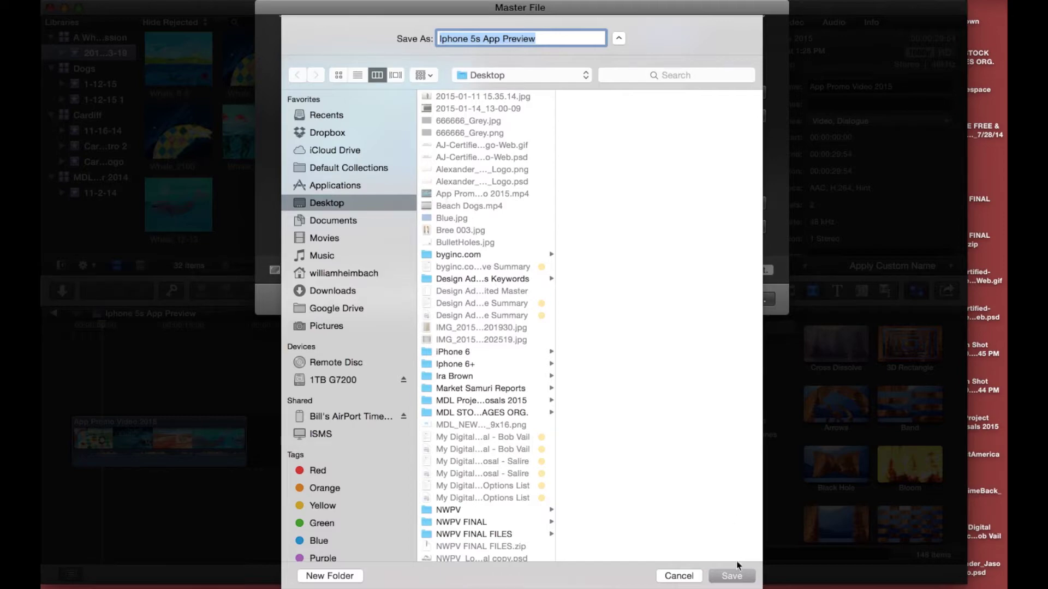
# Step: Save the master file as 'Iphone 5s App Preview' on the Desktop
pyautogui.click(730, 578)
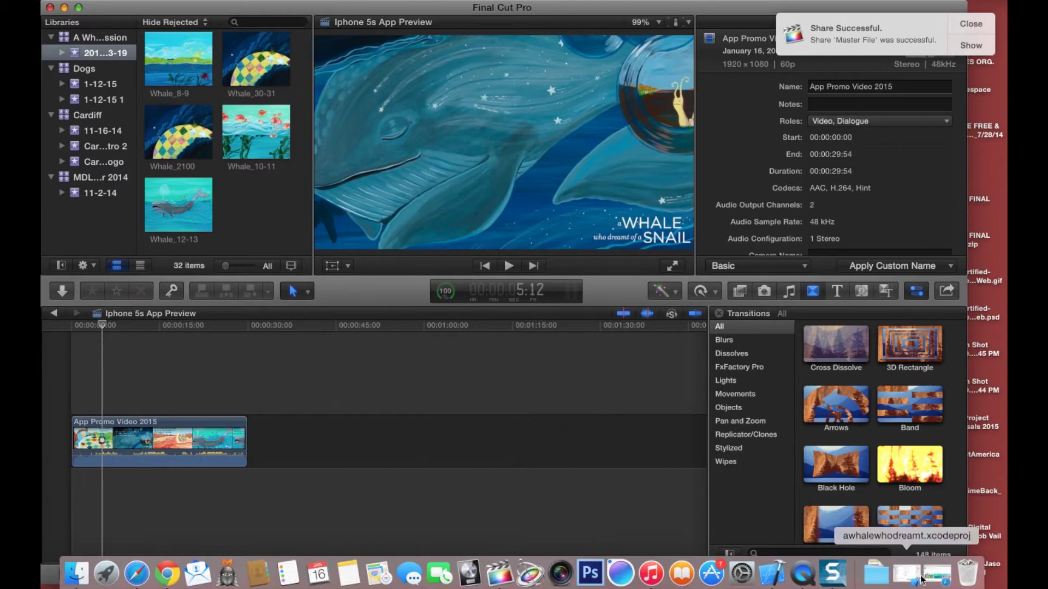
# Step: Restore Safari, dismiss the share notification, and minimize Final Cut Pro to uncover the desktop
pyautogui.click(935, 572)
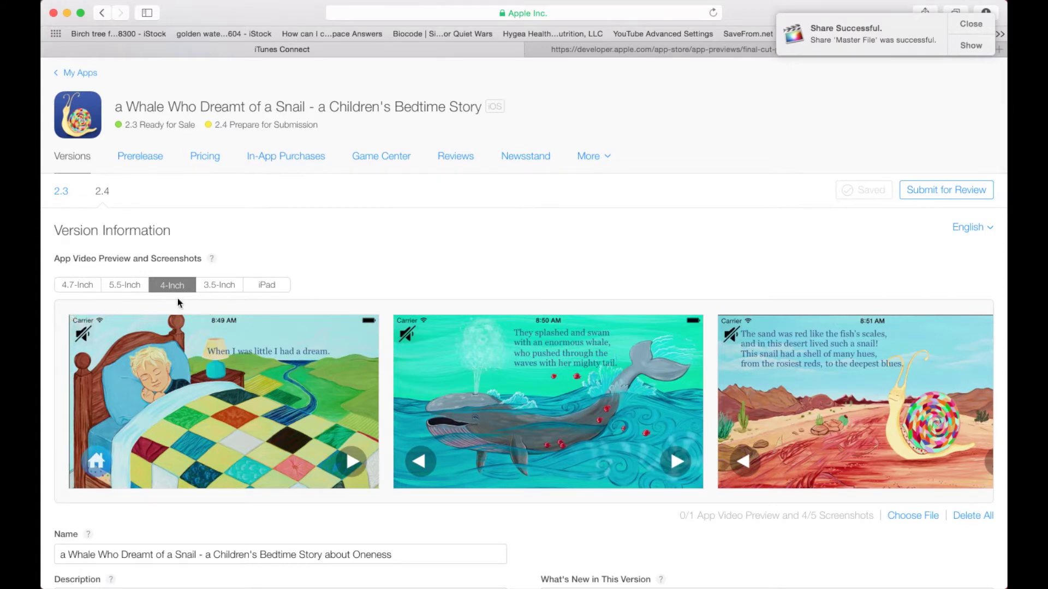
pyautogui.moveTo(217, 400)
pyautogui.click(971, 26)
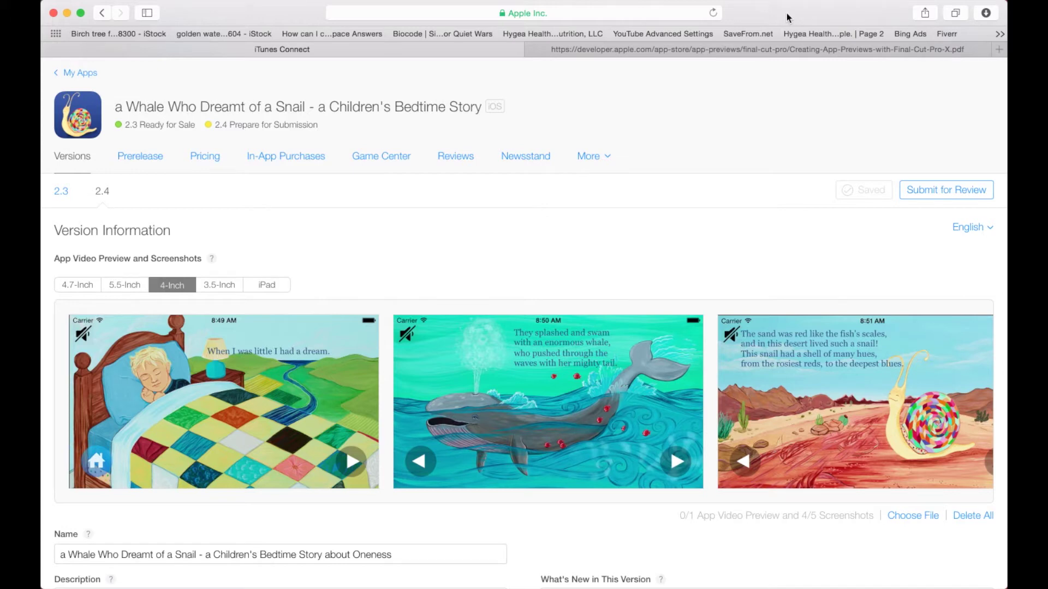
pyautogui.moveTo(788, 17); pyautogui.dragTo(494, 30)
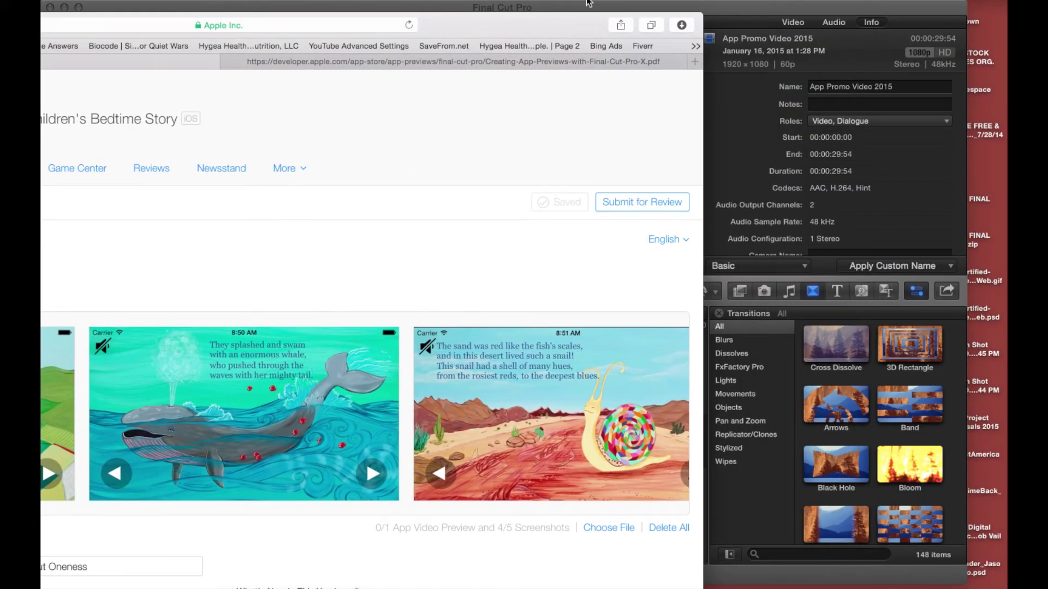
pyautogui.click(737, 14)
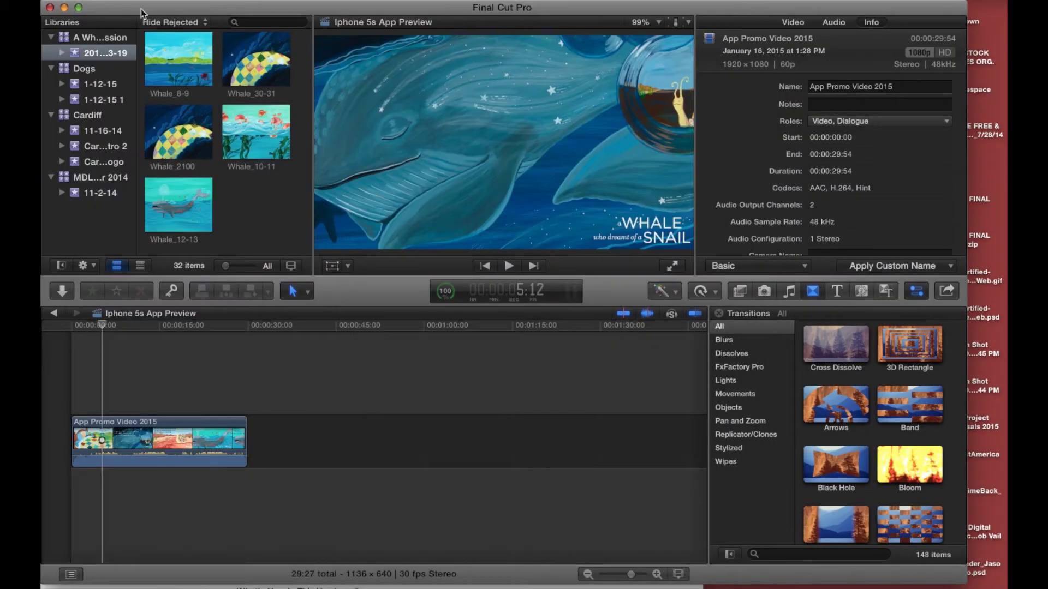
pyautogui.click(65, 8)
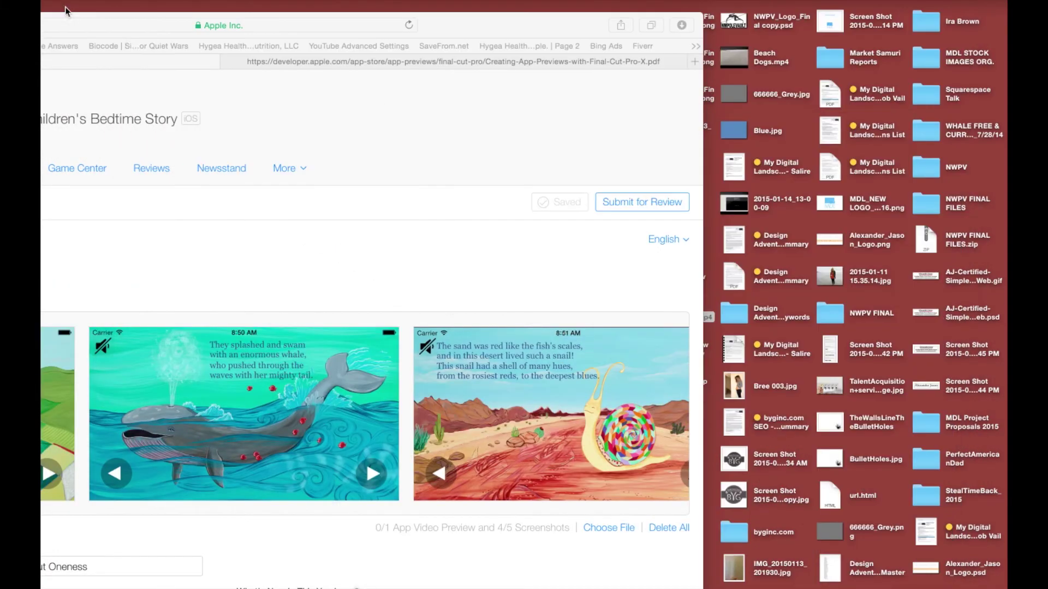
pyautogui.moveTo(571, 34); pyautogui.dragTo(446, 15)
# Step: Drag Iphone 5s App Preview.mov onto the 4-inch App Video Preview area
pyautogui.click(639, 389)
pyautogui.moveTo(640, 389); pyautogui.dragTo(132, 398)
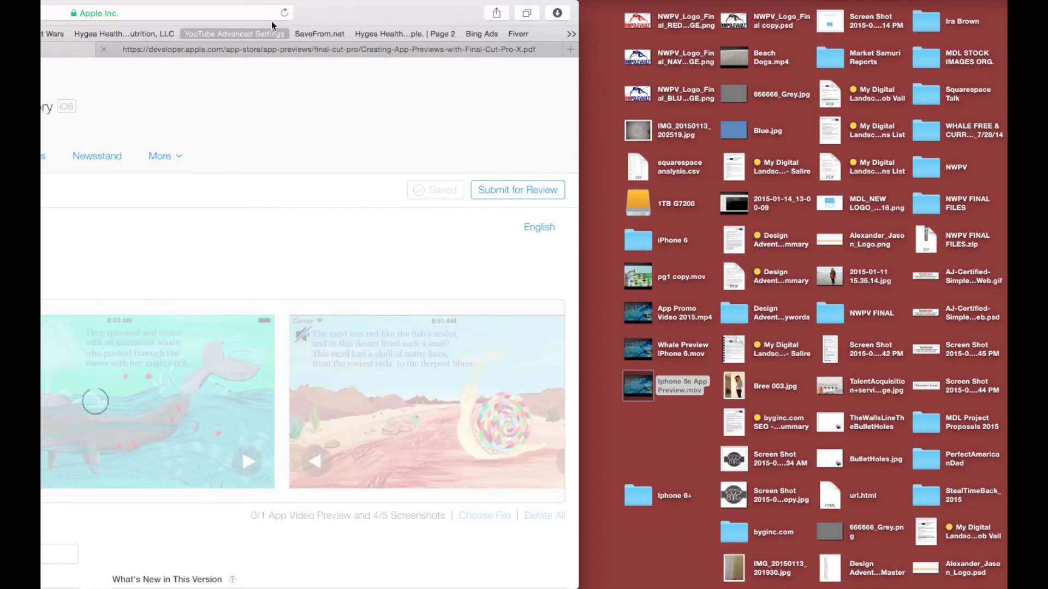
pyautogui.doubleClick(339, 14)
pyautogui.moveTo(733, 5); pyautogui.dragTo(774, 3)
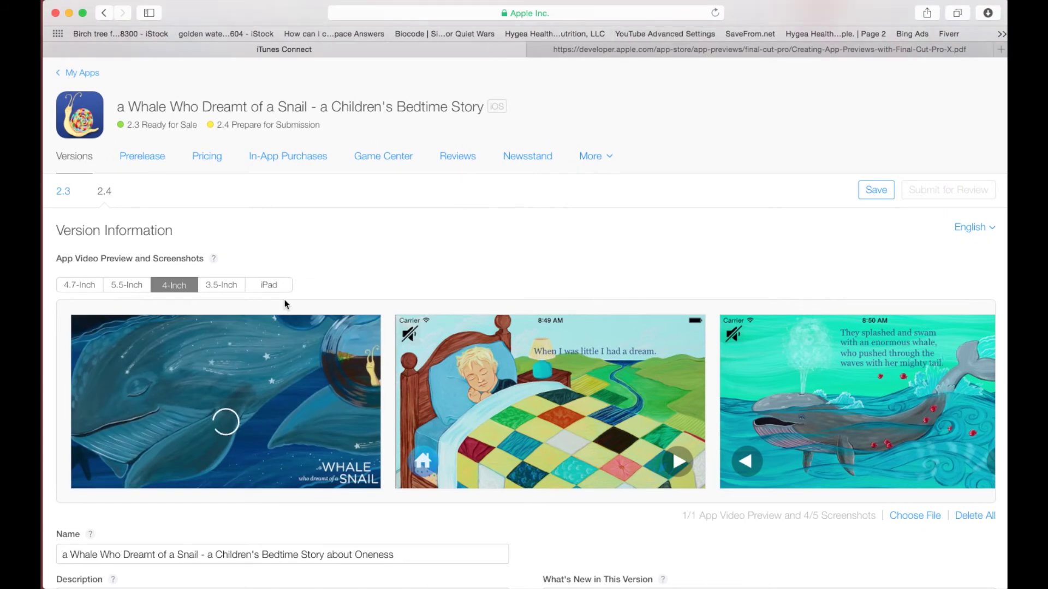